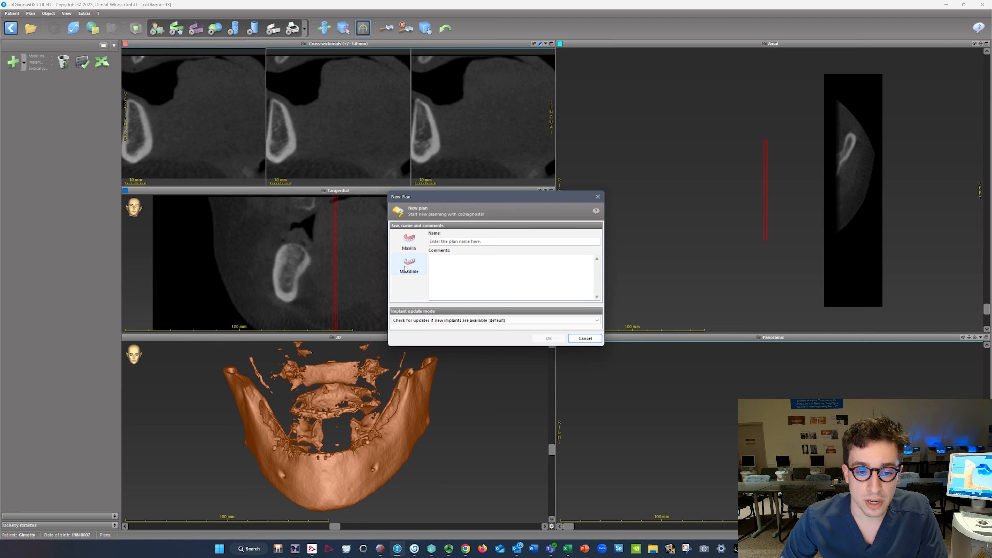
Create a new mandible plan and import the DICOM data from the selected source
left_click(405, 268)
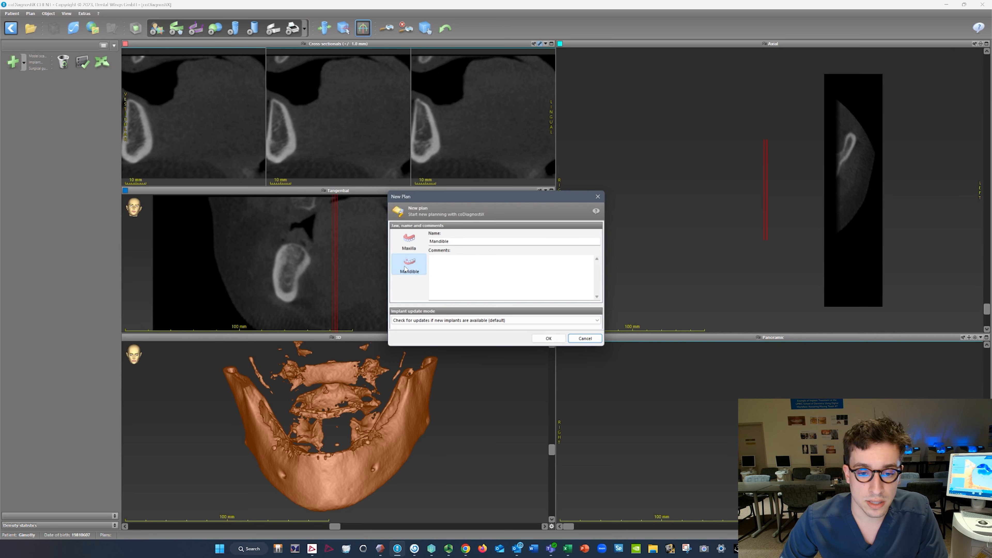
left_click(551, 339)
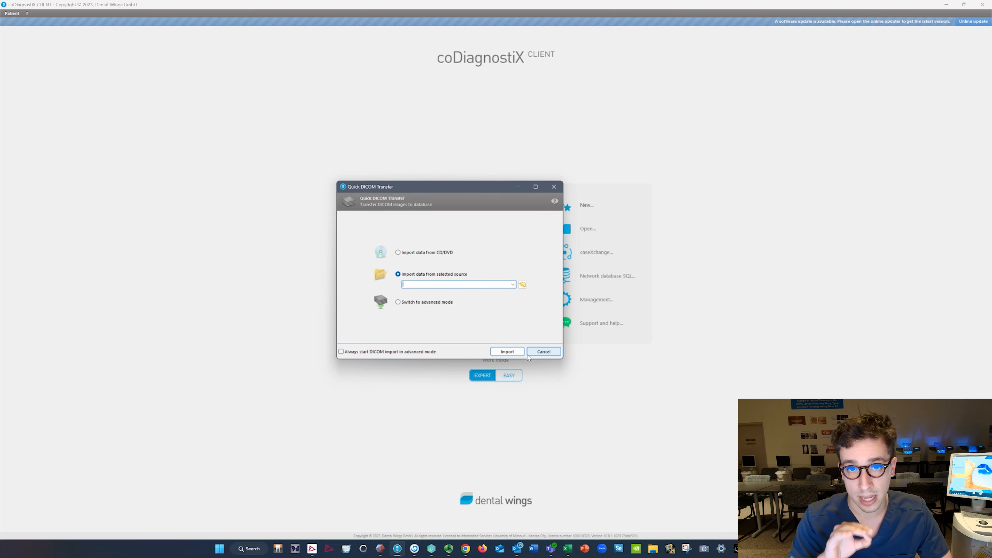
left_click(507, 351)
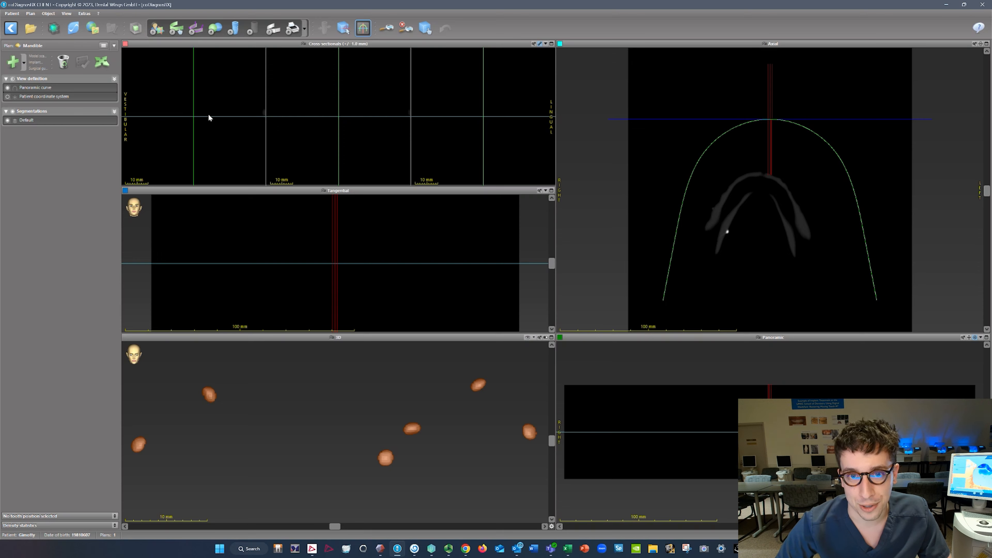
Run the AI Assistant on the dataset and exclude the entire maxilla from the detected 3D objects
left_click_drag(351, 424, 75, 47)
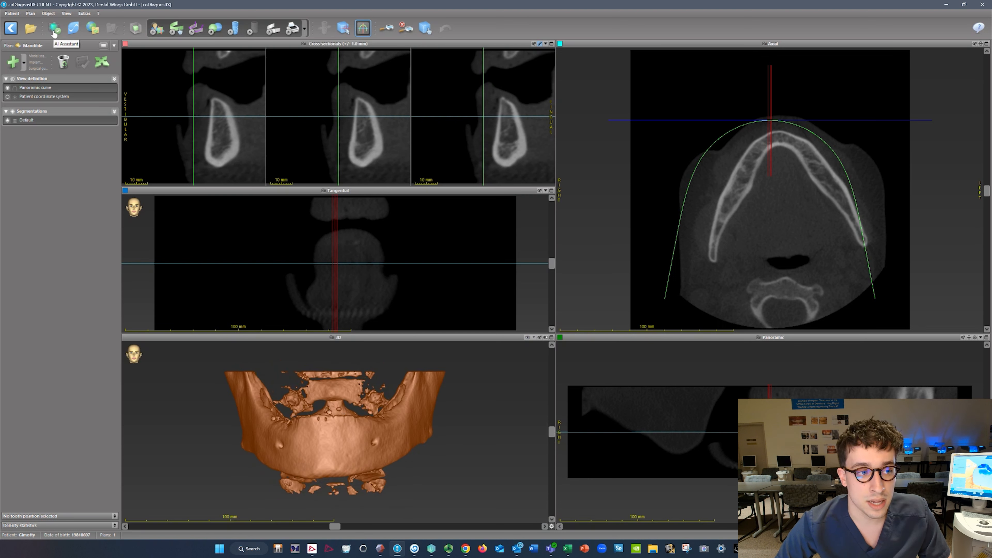
left_click(54, 34)
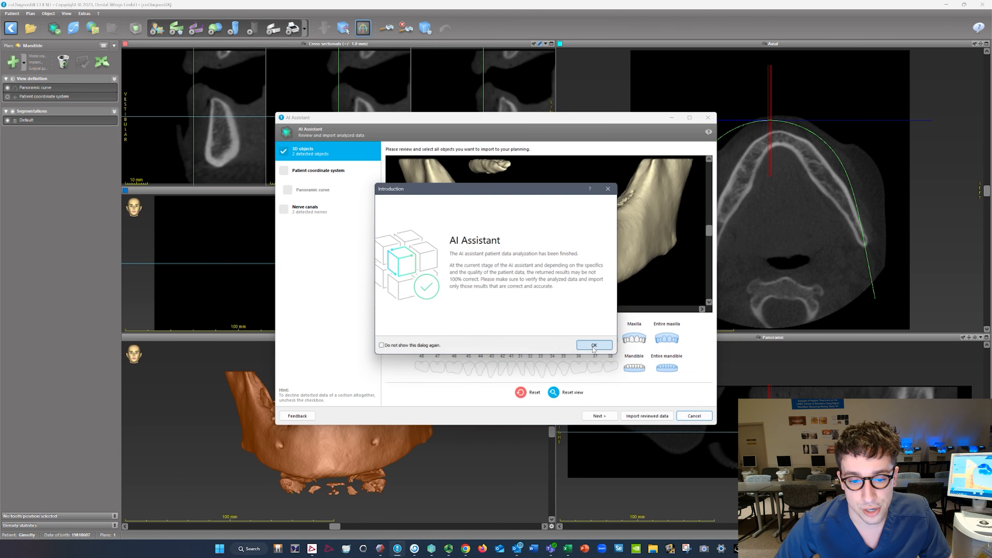
left_click(594, 348)
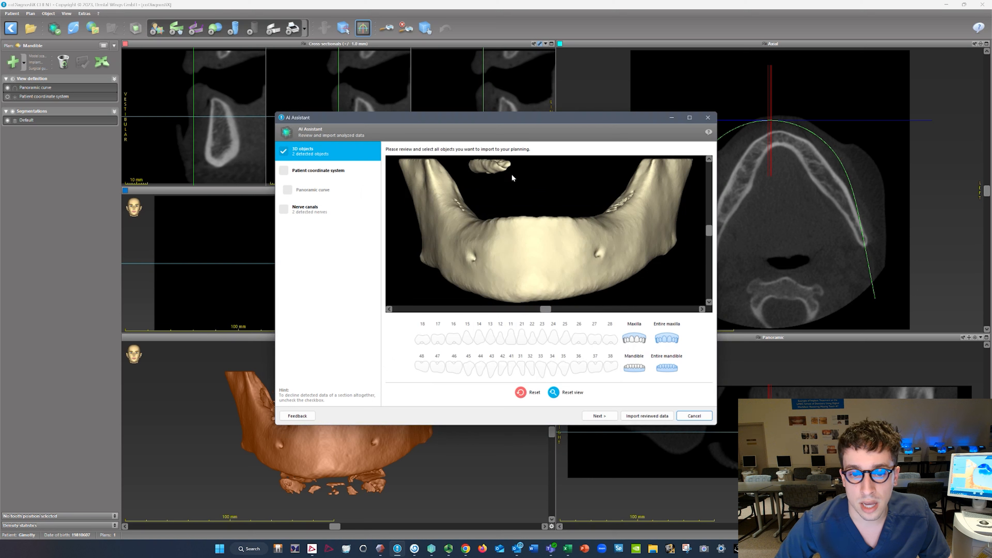
left_click(666, 338)
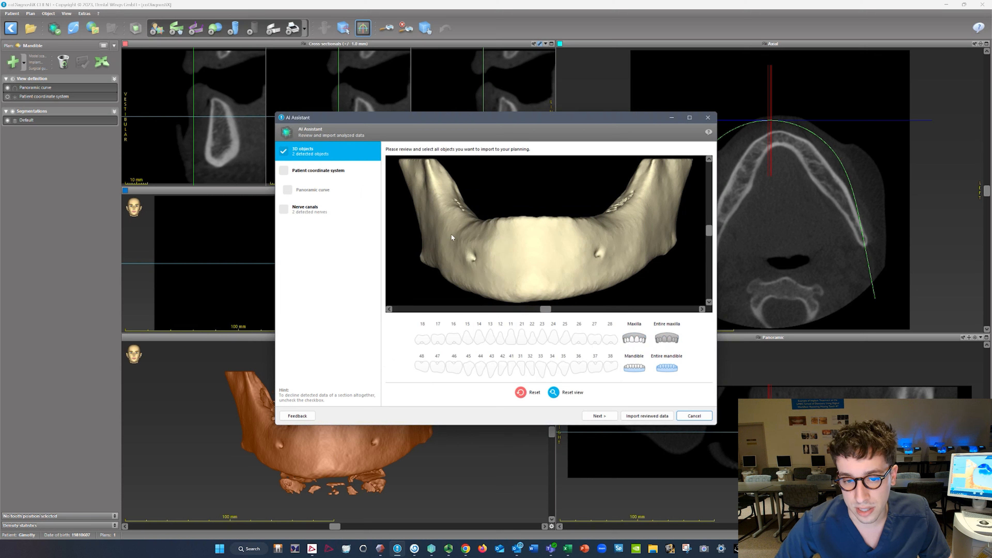
Review and accept the detected patient coordinate system and panoramic curve in the AI Assistant
left_click(328, 175)
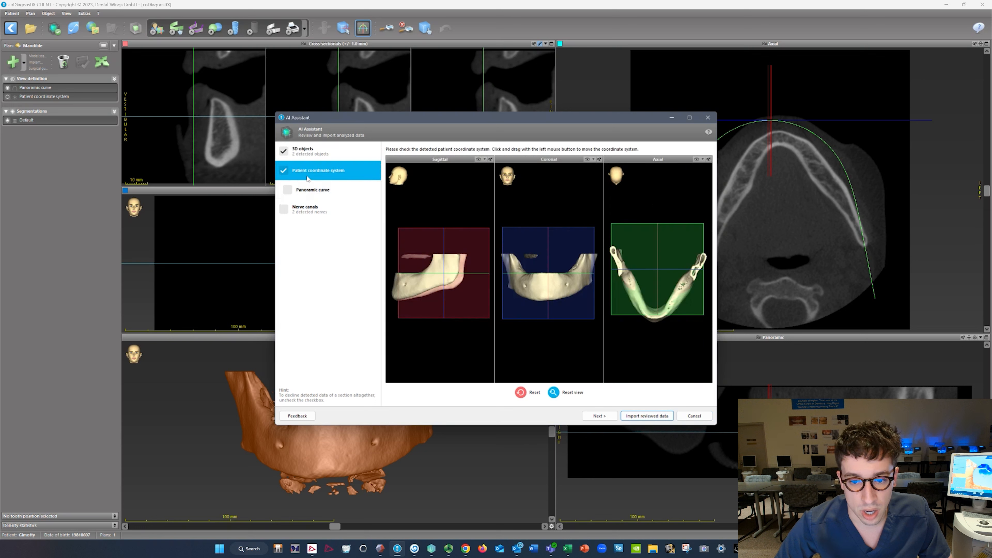
left_click(294, 191)
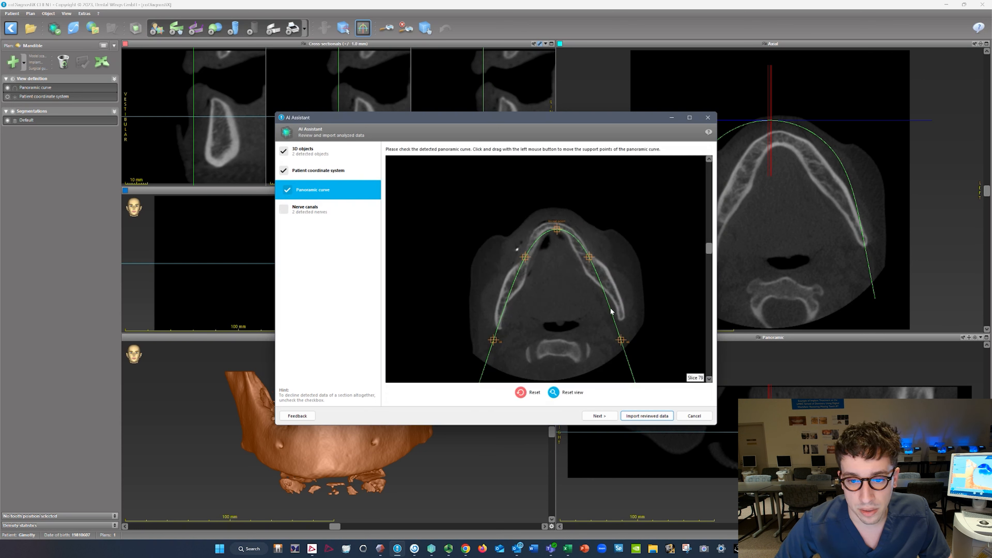
scroll(611, 311, "down", 10)
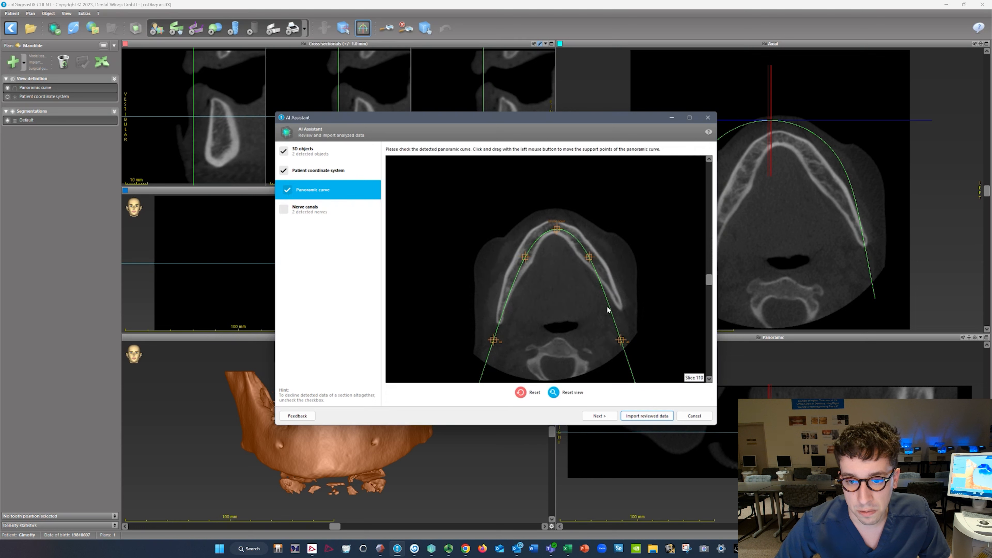
Check and accept the detected right and left nerve canals, import the reviewed data, and decline to give feedback
left_click(285, 211)
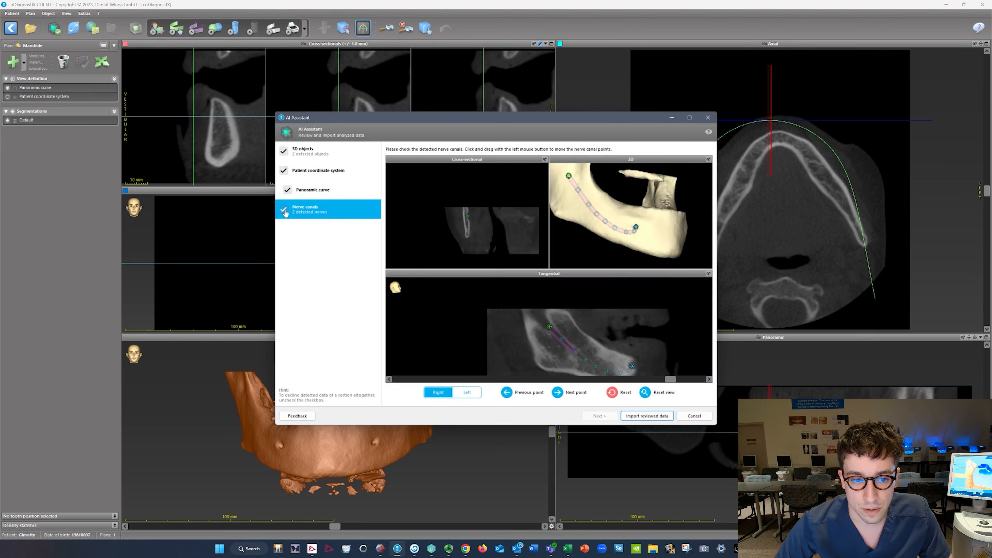
left_click(469, 394)
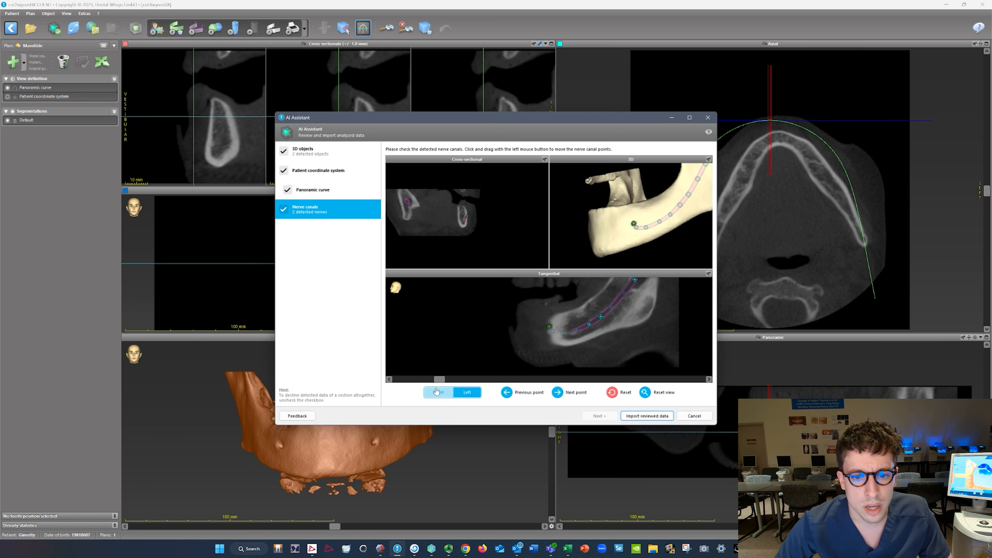
left_click(450, 393)
left_click(467, 398)
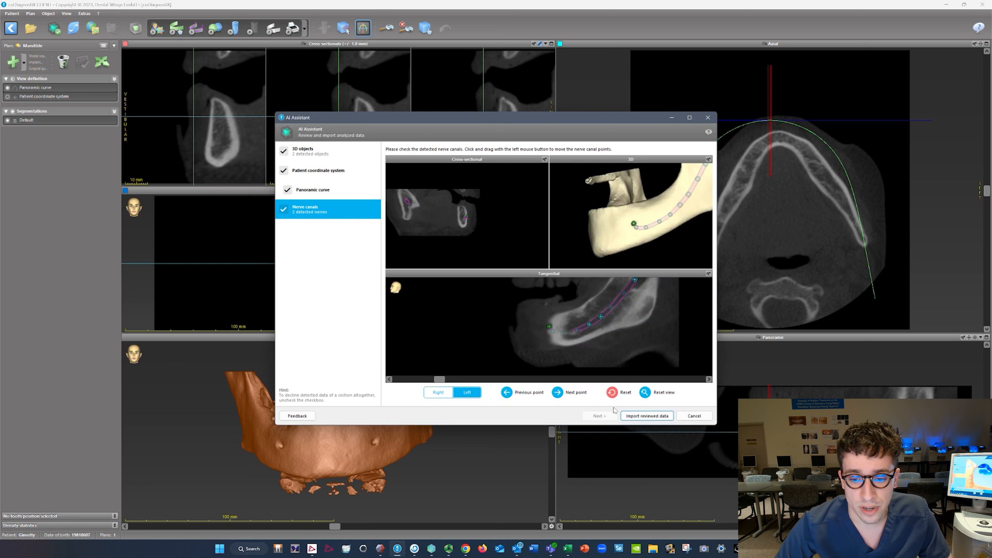
left_click(640, 415)
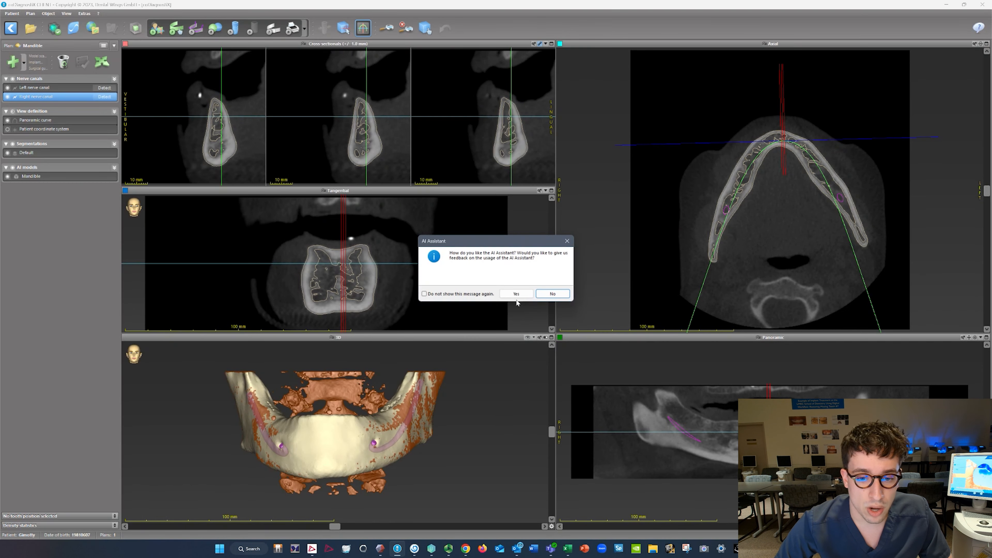
left_click(553, 294)
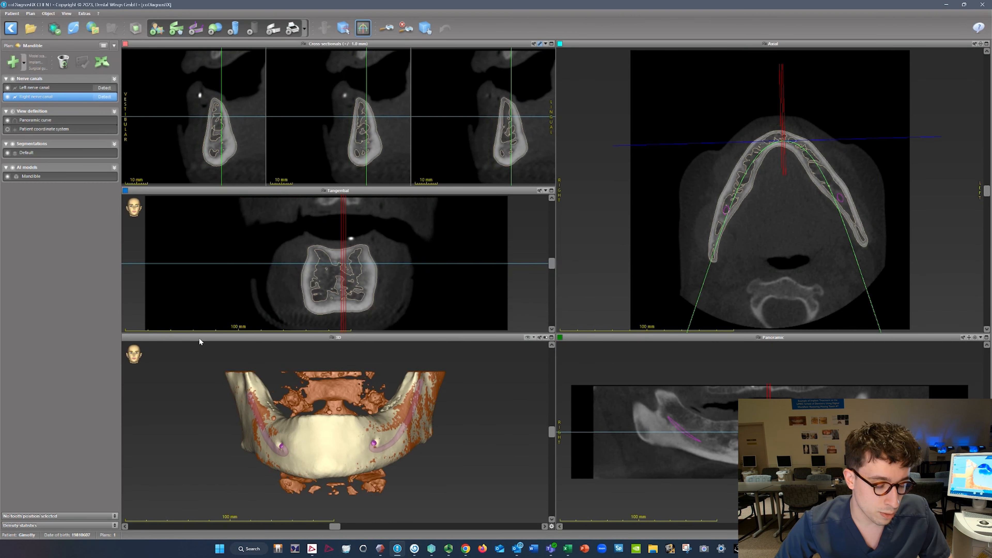
Hide the Default segmentation so that only the AI mandible model and nerve canals are displayed
left_click(7, 154)
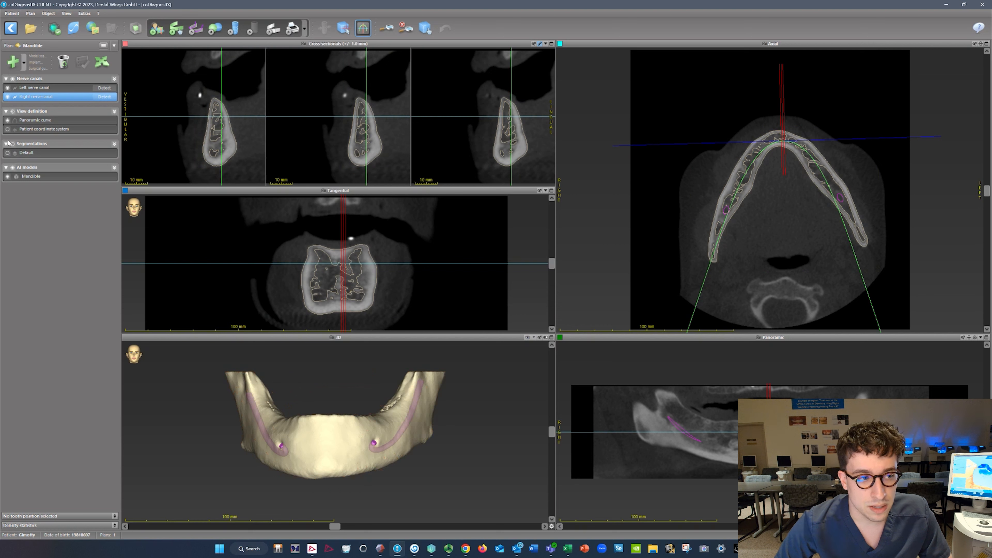
left_click(7, 154)
left_click(7, 153)
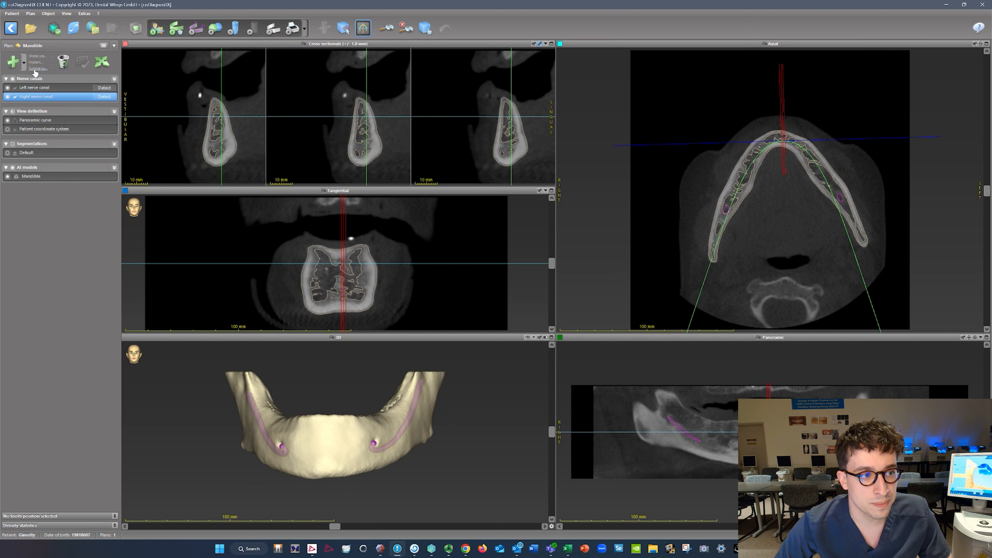
Start a model scan import from a segmentation and load the patient's CT dataset scanned on 5/7/2024
left_click(23, 63)
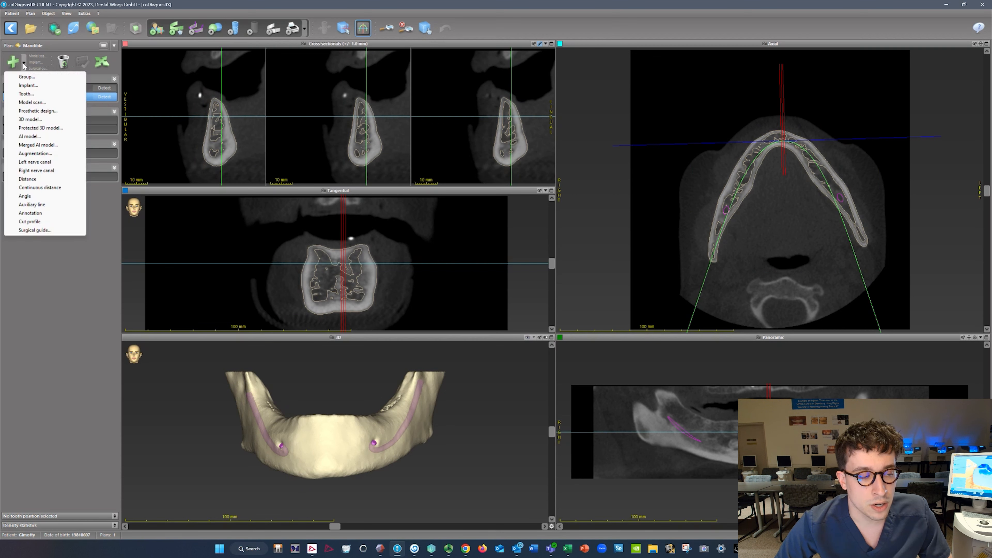
left_click(24, 103)
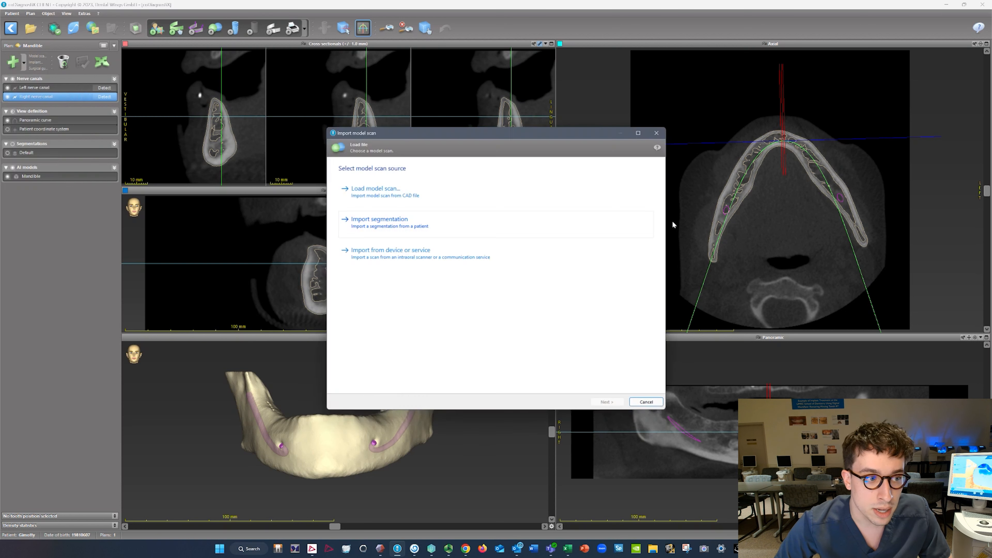
left_click(492, 227)
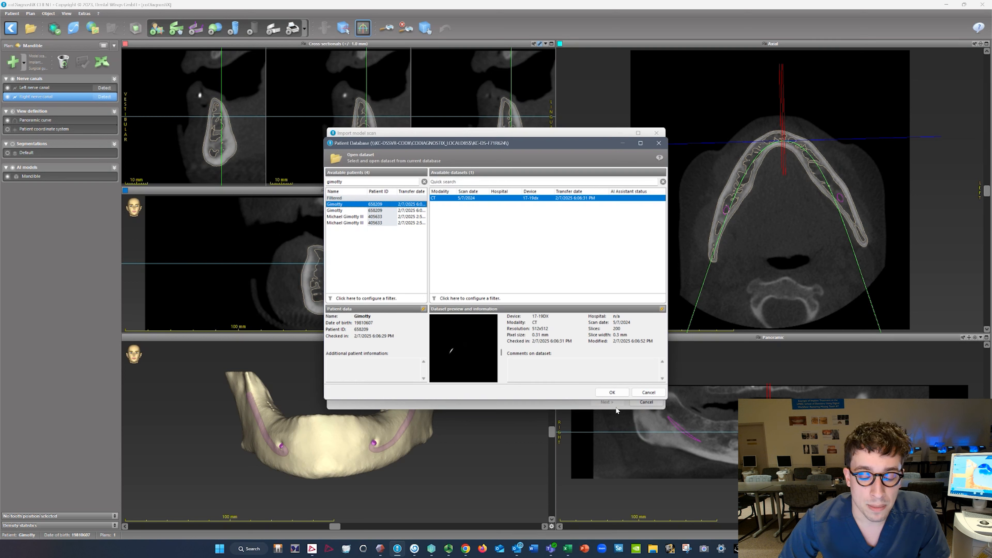
left_click(612, 392)
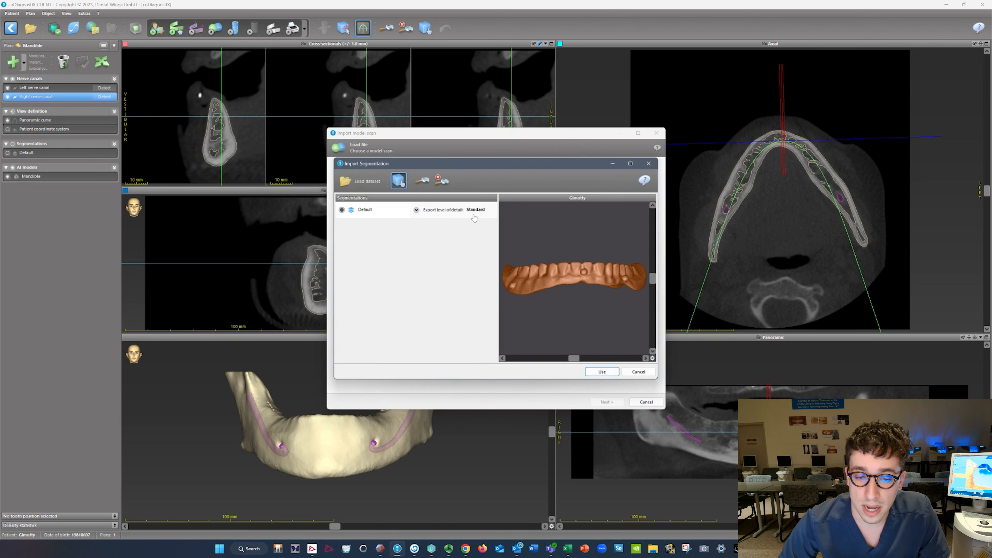
Set the Default segmentation's export level of detail to Fine, inspect the denture model, and use it as the model scan
left_click(475, 211)
left_click(474, 255)
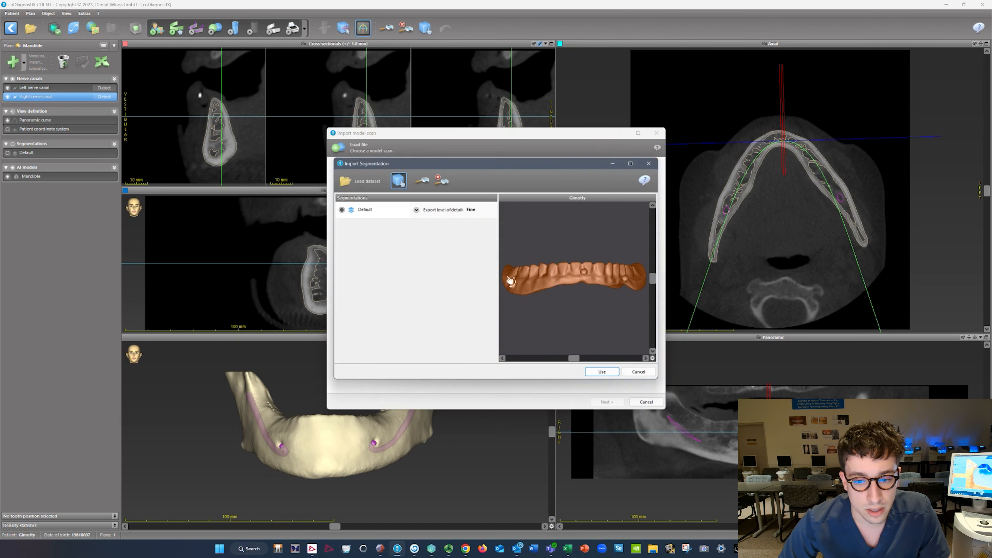
scroll(576, 298, "down", 1)
scroll(574, 295, "down", 2)
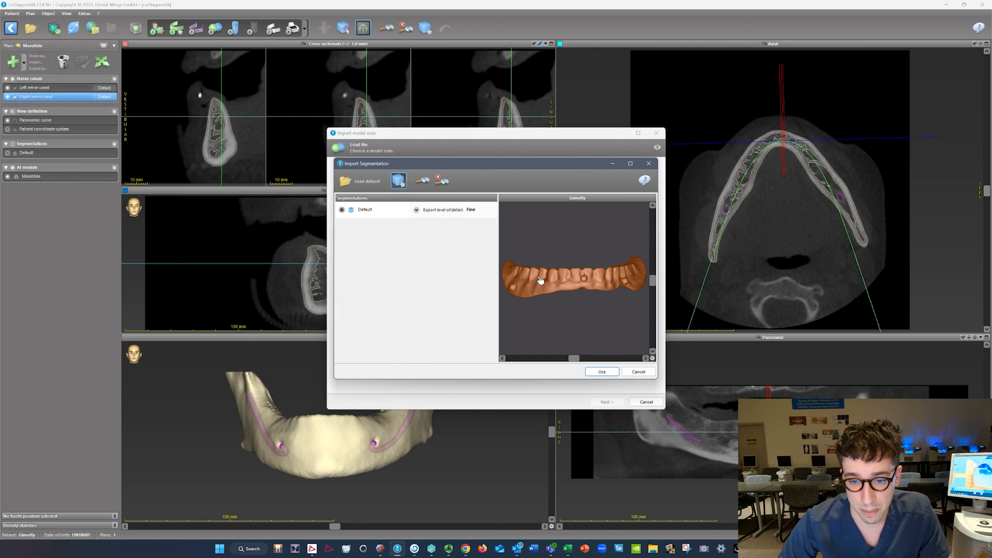
scroll(552, 287, "down", 1)
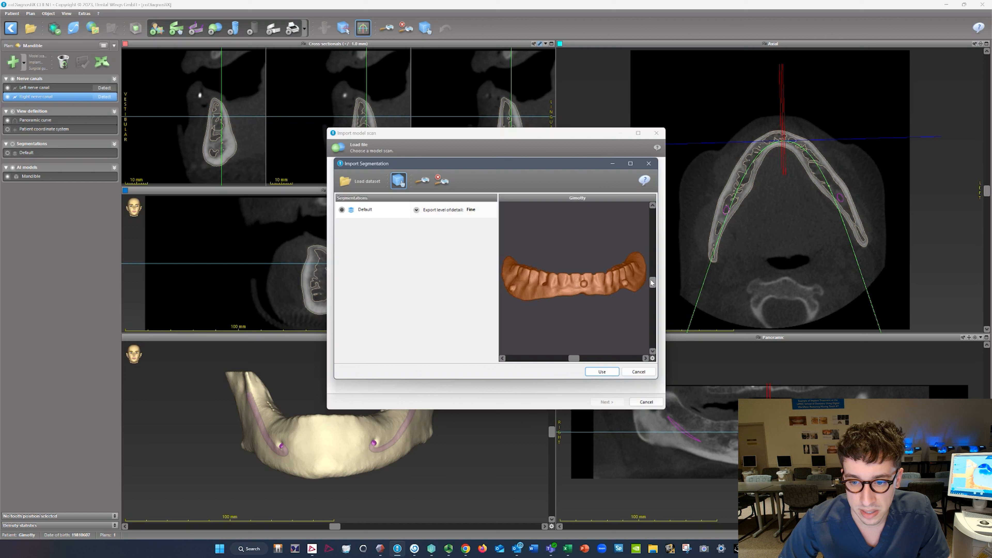
left_click_drag(652, 283, 630, 285)
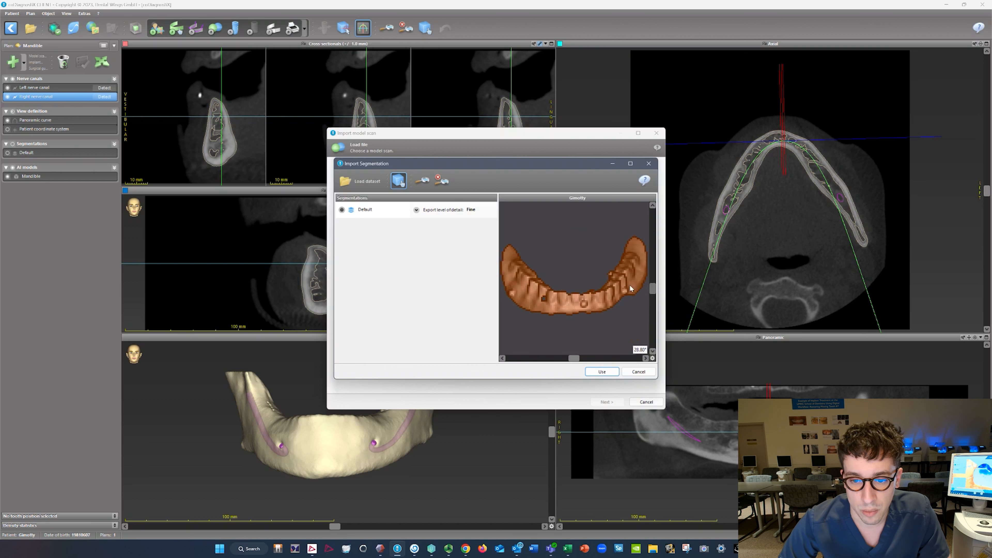
left_click(617, 374)
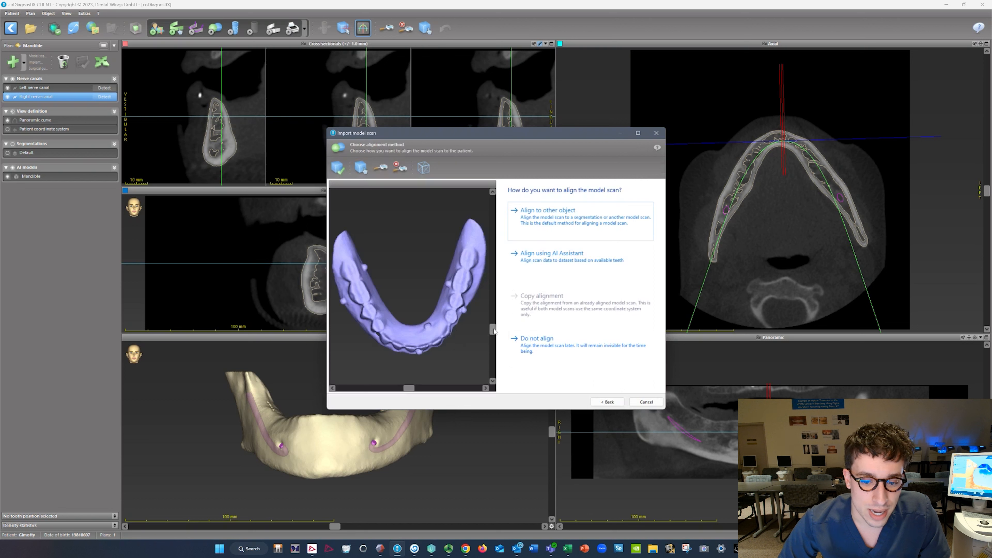
Choose to align the model scan to another object, with the Default segmentation as the registration object
left_click_drag(494, 330, 493, 301)
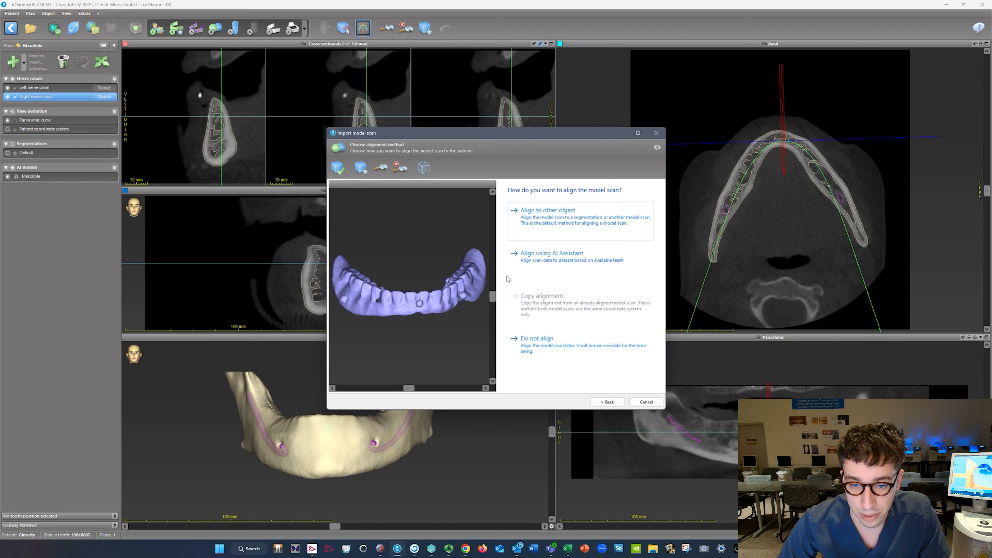
left_click(563, 227)
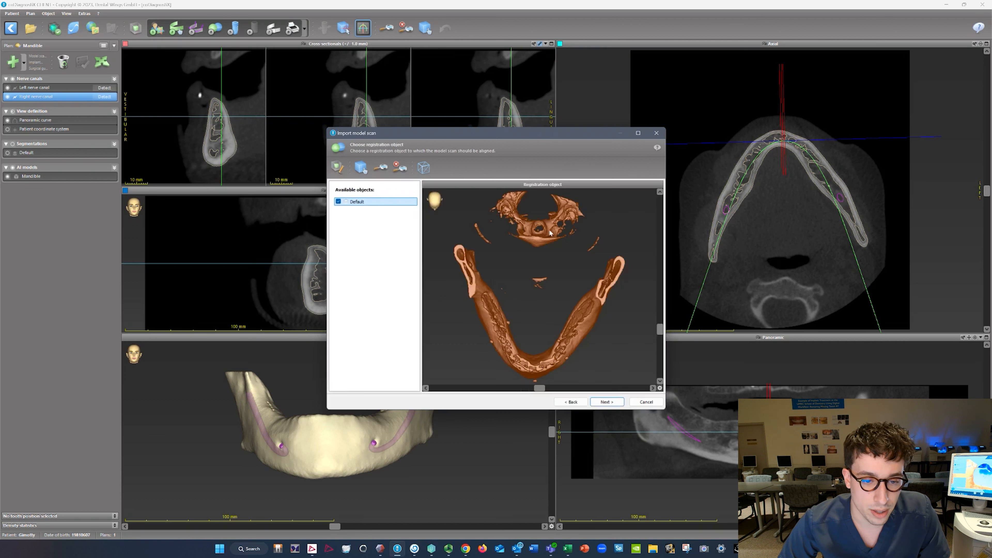
left_click(607, 401)
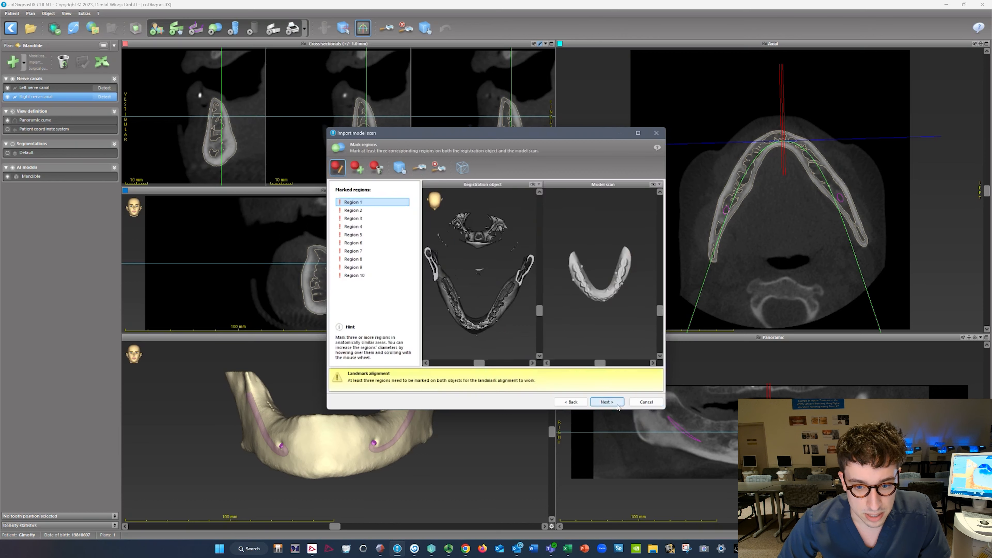
Mark matching regions 1 to 3 on the registration object and model scan, at the right buccal, right lingual and front midline denture markers
left_click(638, 133)
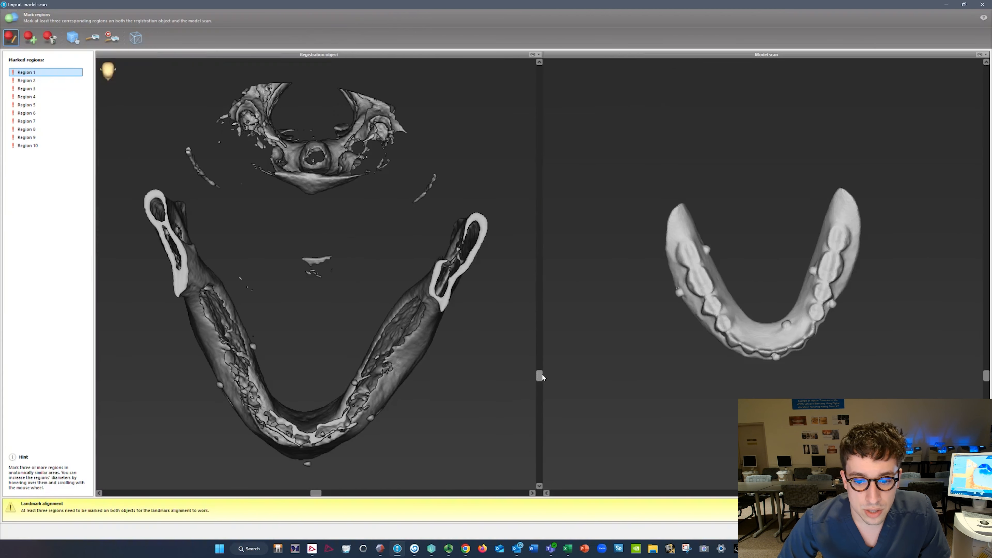
left_click_drag(538, 377, 503, 309)
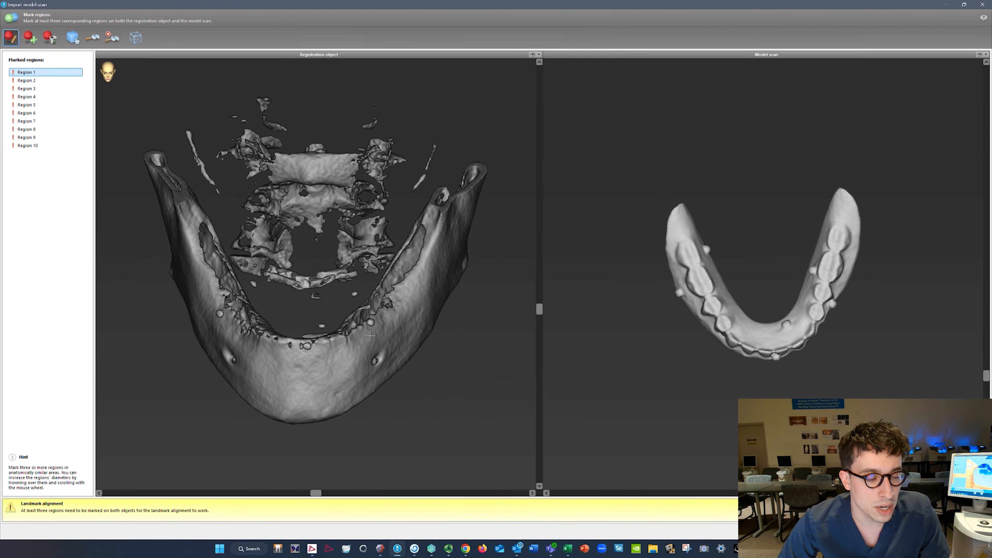
left_click(222, 318)
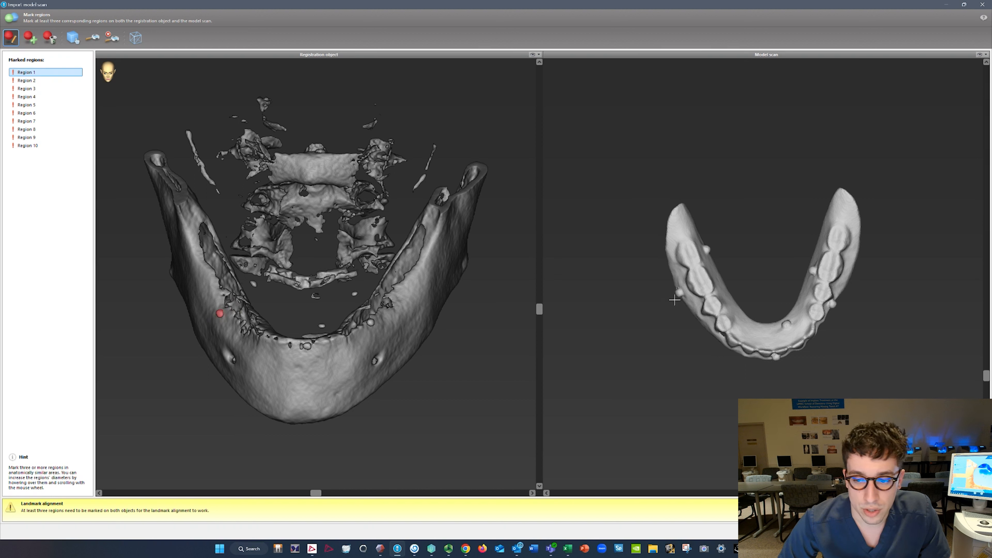
left_click(679, 293)
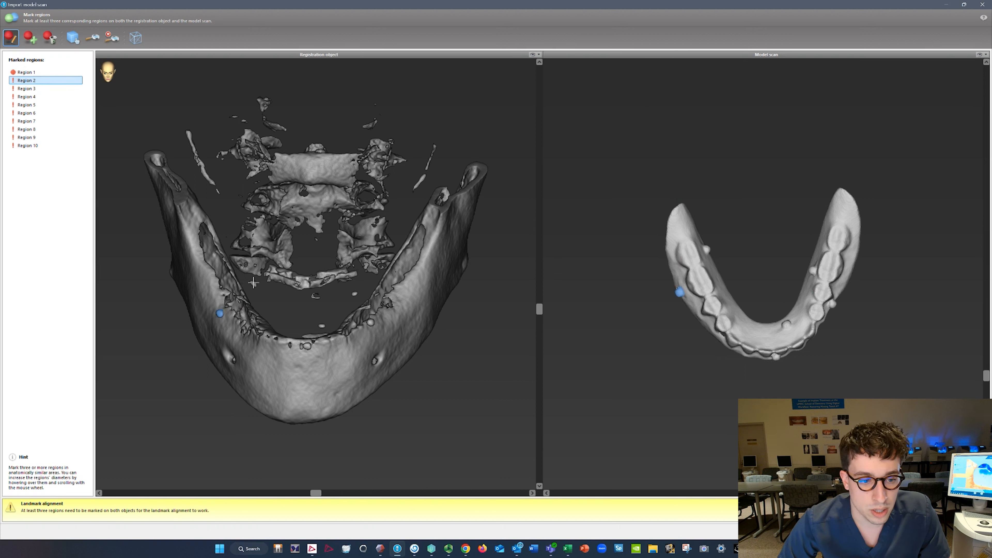
left_click(254, 286)
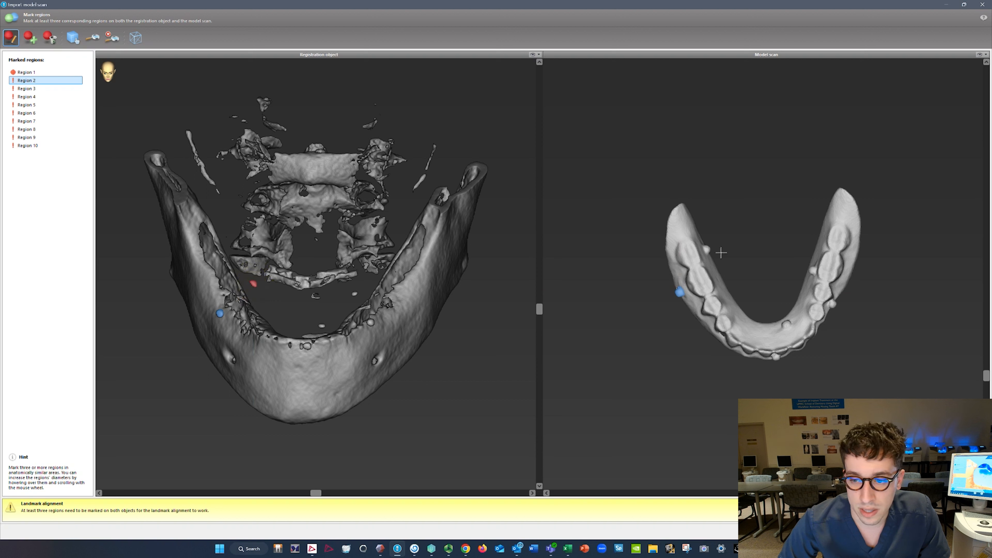
left_click(708, 247)
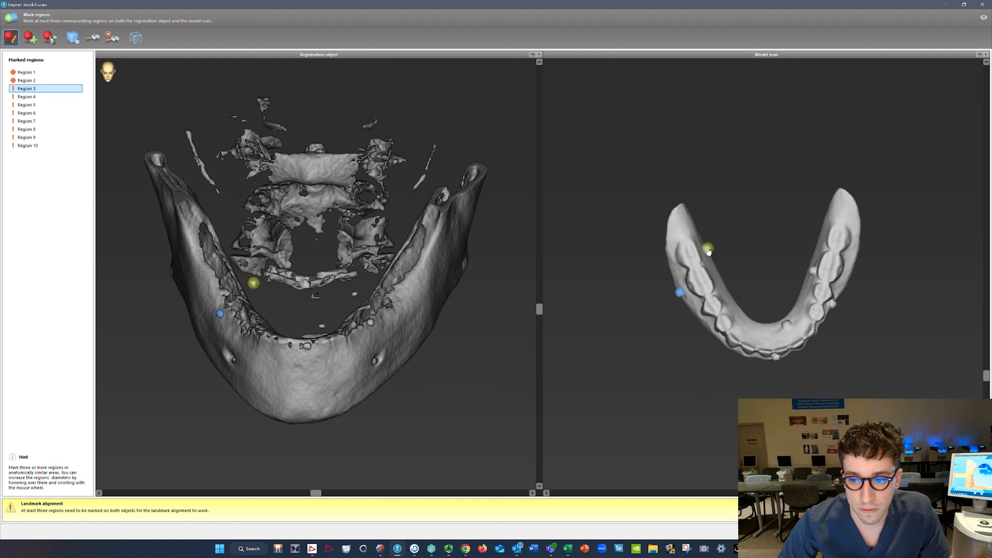
left_click(311, 346)
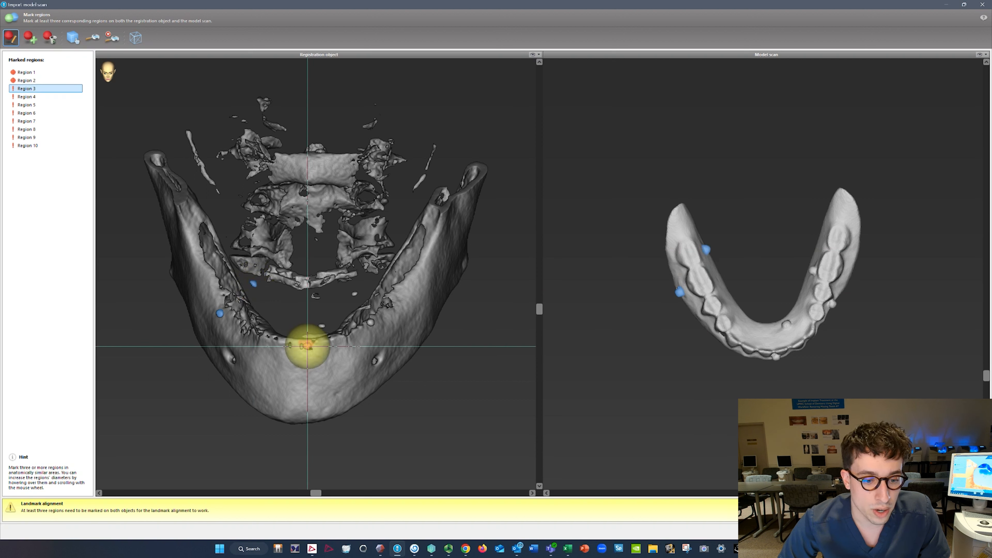
left_click(777, 357)
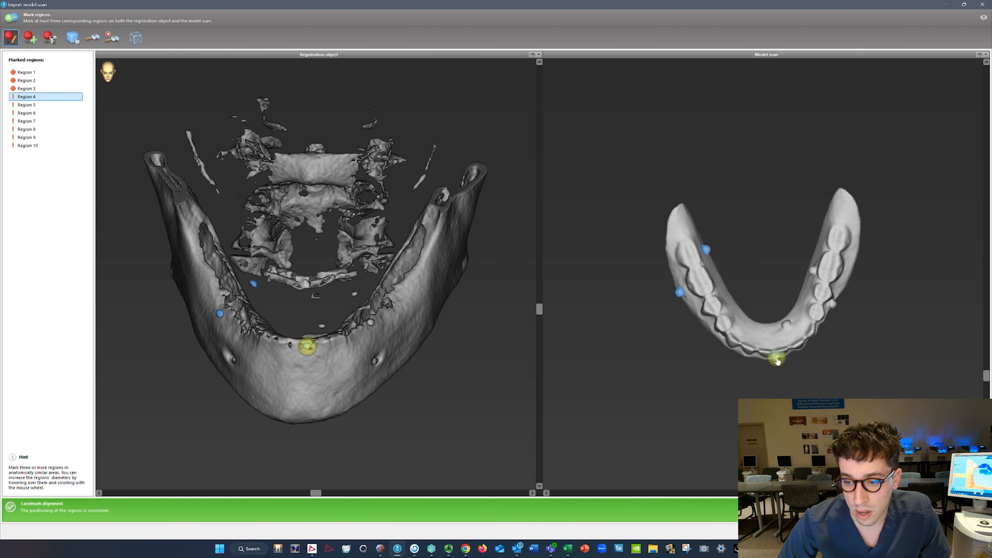
Mark matching regions 4 to 6 at the front lingual, left lingual and left buccal markers on both objects, and run the automatic registration
left_click(786, 324)
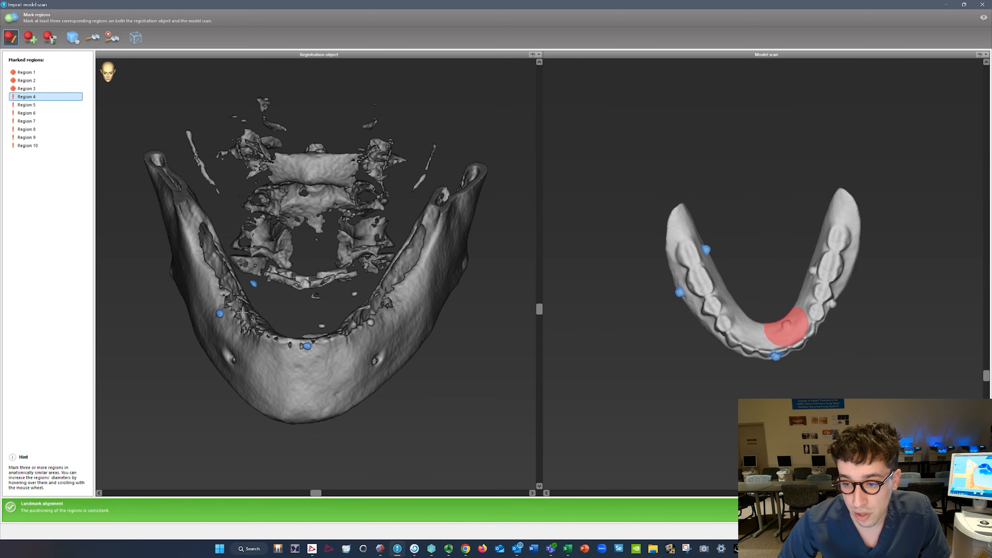
left_click(322, 325)
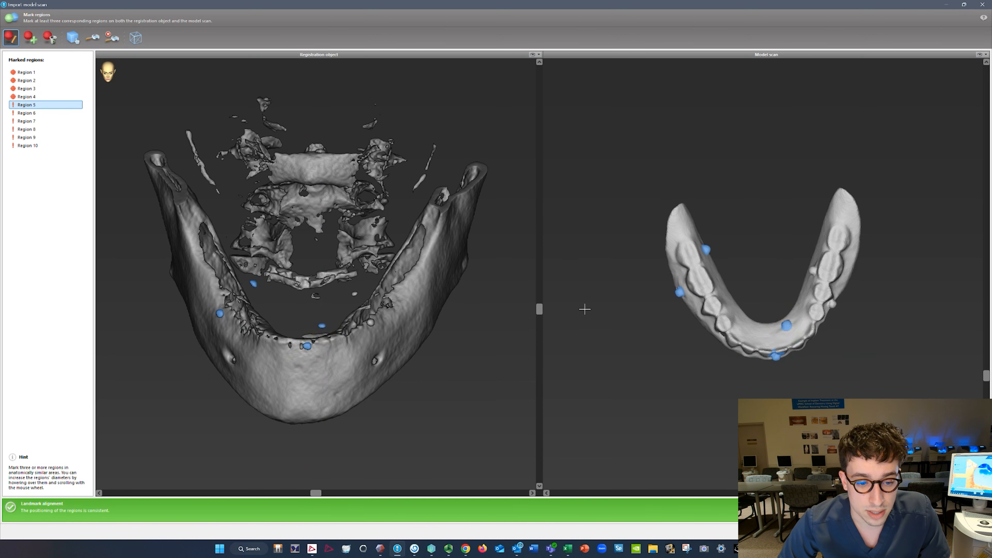
left_click(813, 270)
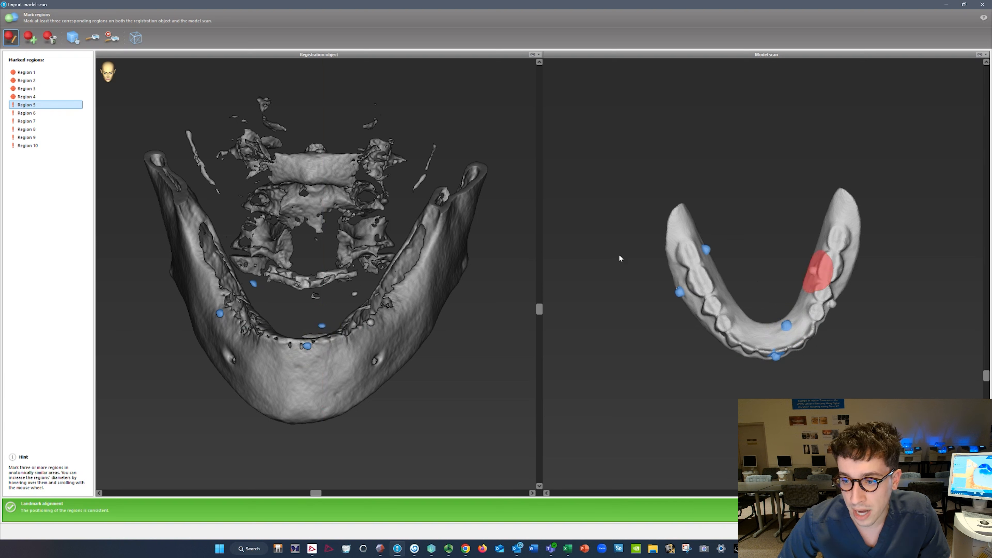
left_click(357, 293)
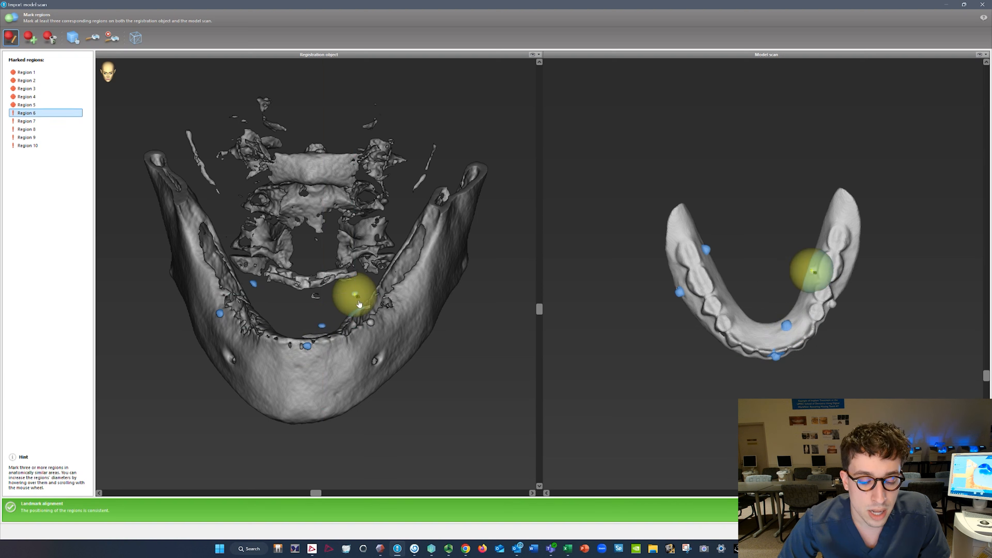
left_click(367, 321)
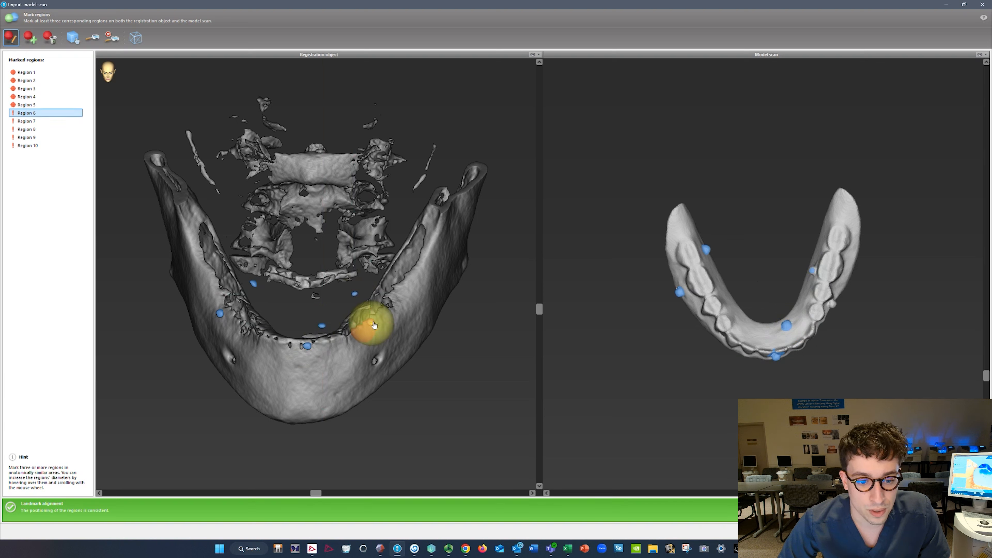
left_click(832, 304)
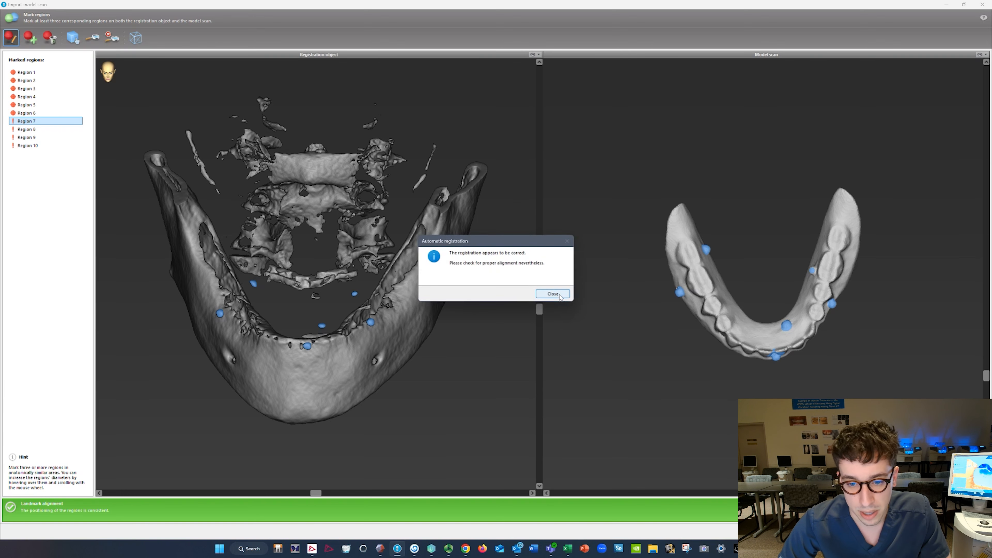
left_click(553, 294)
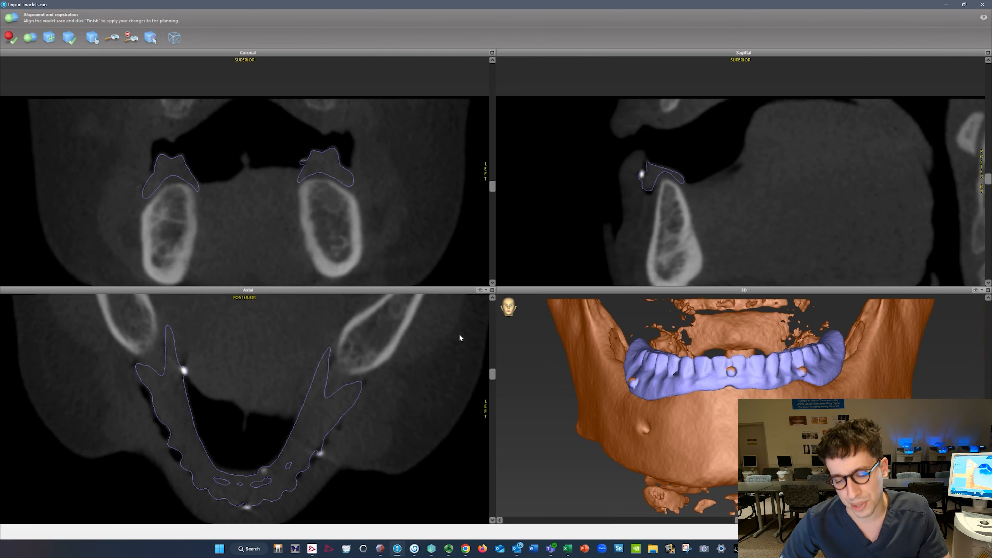
Check the registered denture's alignment with the CT markers in 3D and through the coronal slices, and finish the model scan import
left_click_drag(633, 345, 699, 431)
scroll(703, 429, "up", 5)
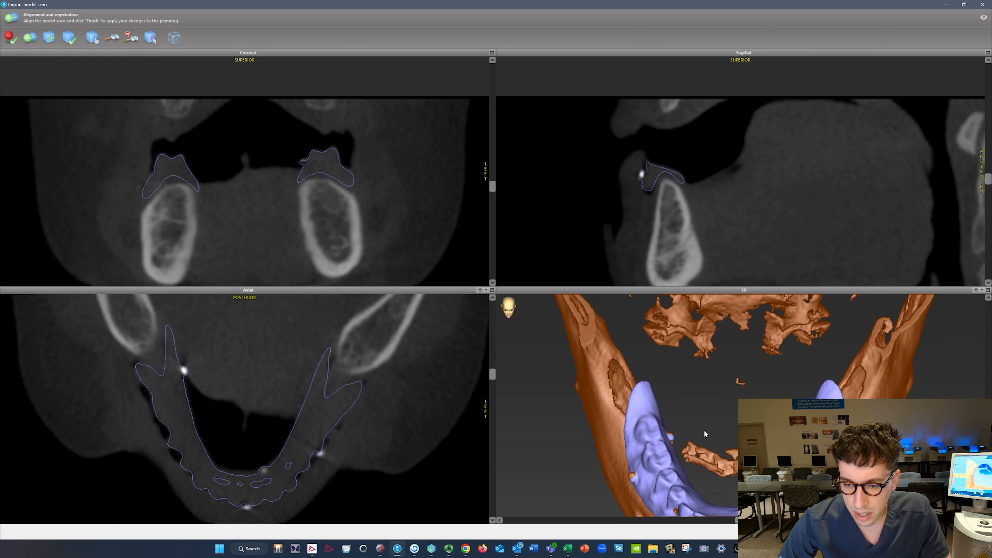
scroll(705, 434, "down", 5)
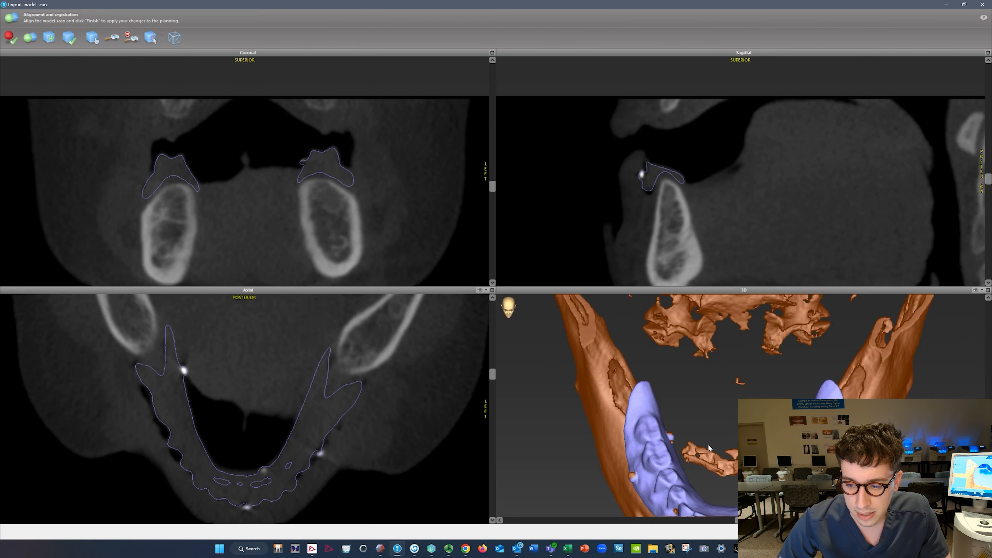
scroll(713, 441, "down", 2)
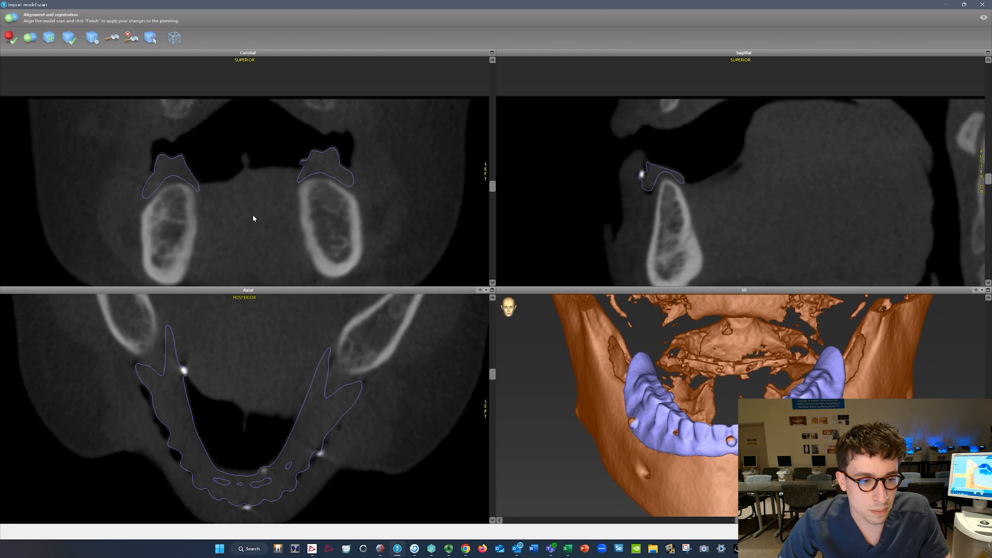
scroll(253, 215, "down", 3)
scroll(245, 226, "down", 10)
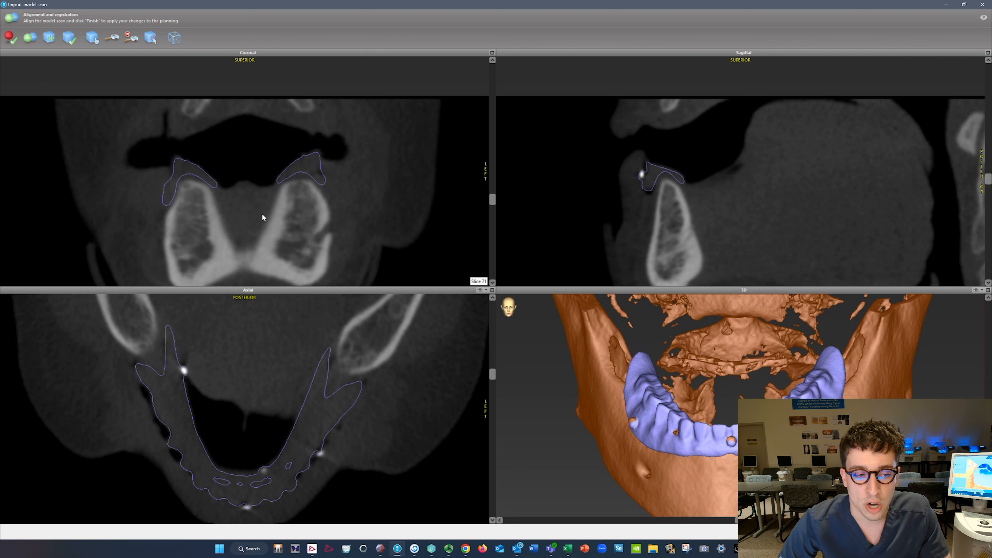
scroll(260, 210, "down", 9)
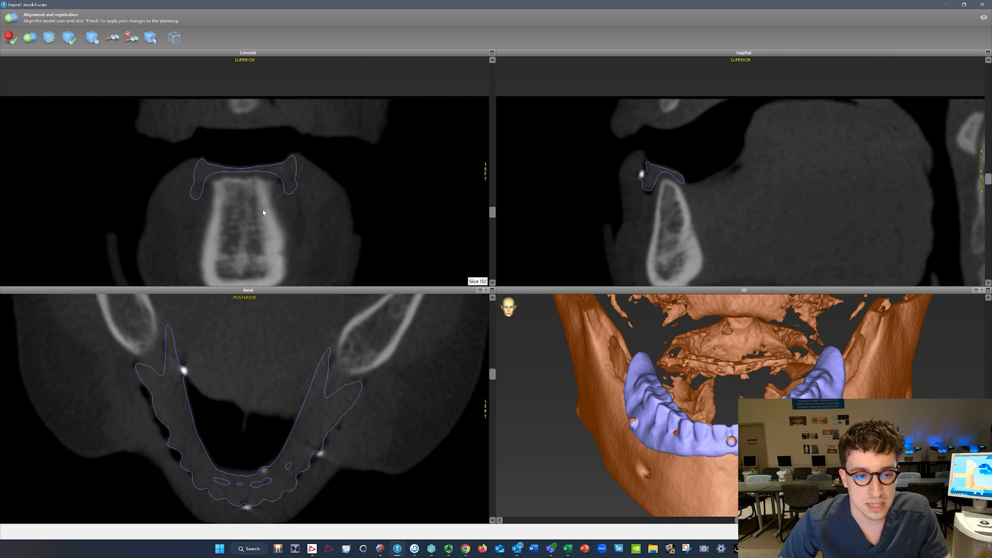
scroll(275, 220, "up", 5)
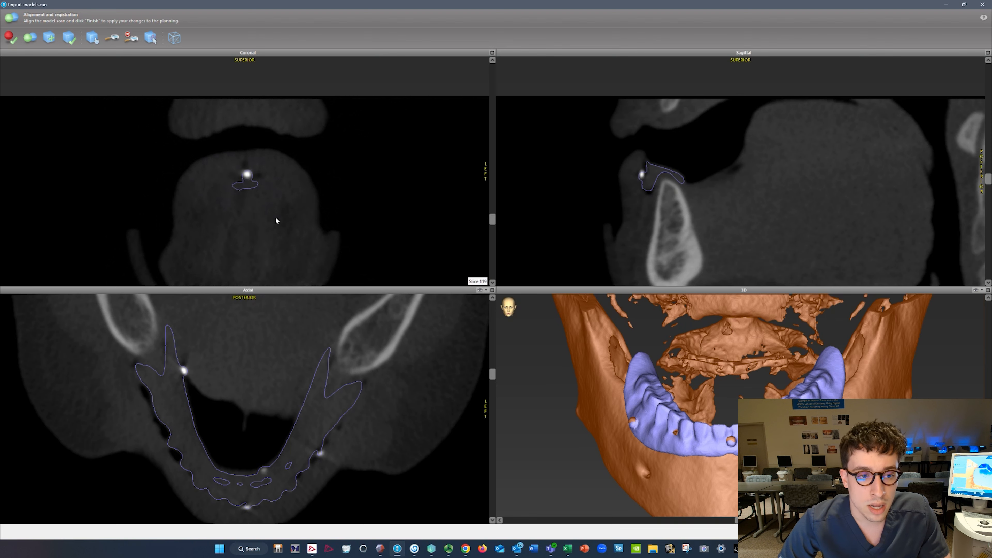
scroll(283, 212, "up", 10)
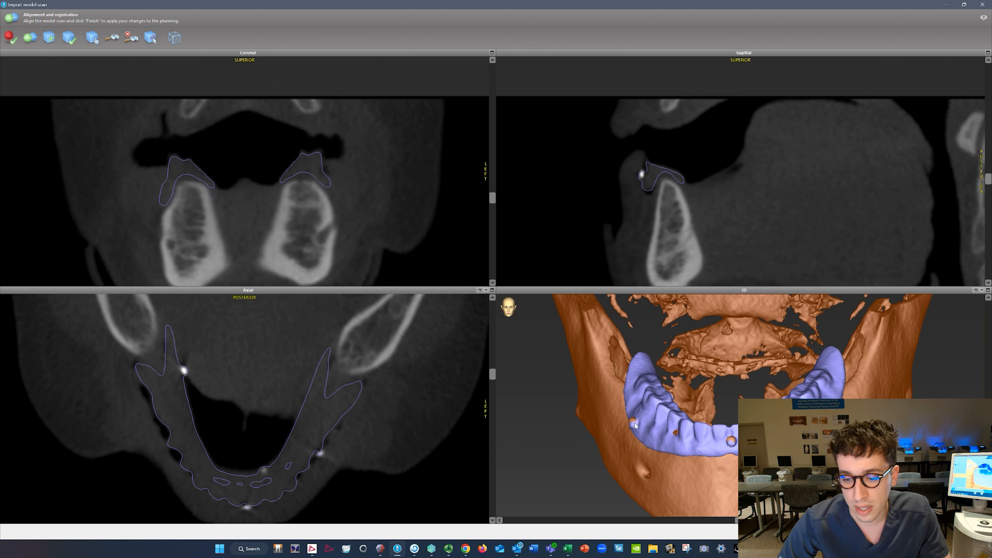
scroll(754, 395, "up", 3)
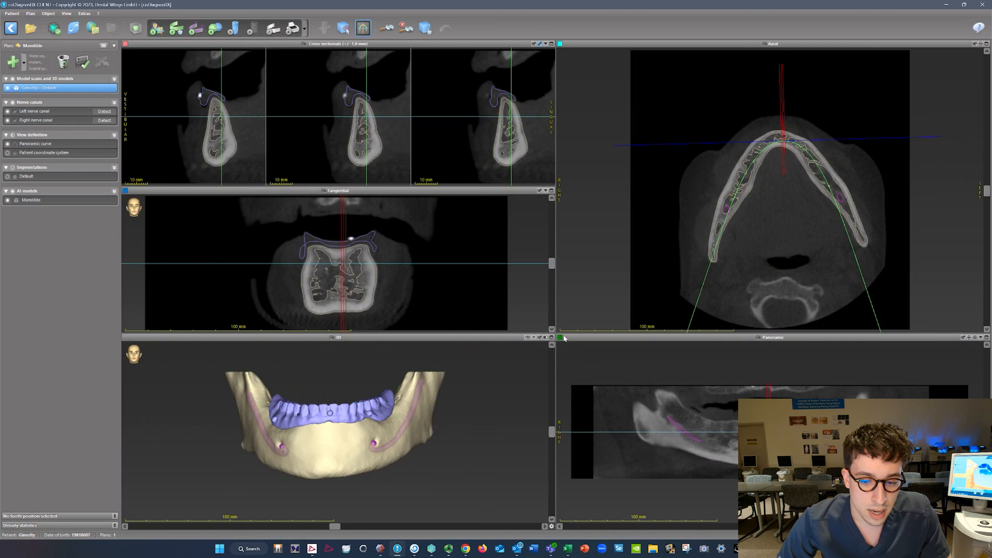
Enlarge the 3D view and examine the aligned denture over the mandible model and nerve canals from the front and above
left_click(552, 337)
scroll(543, 367, "up", 3)
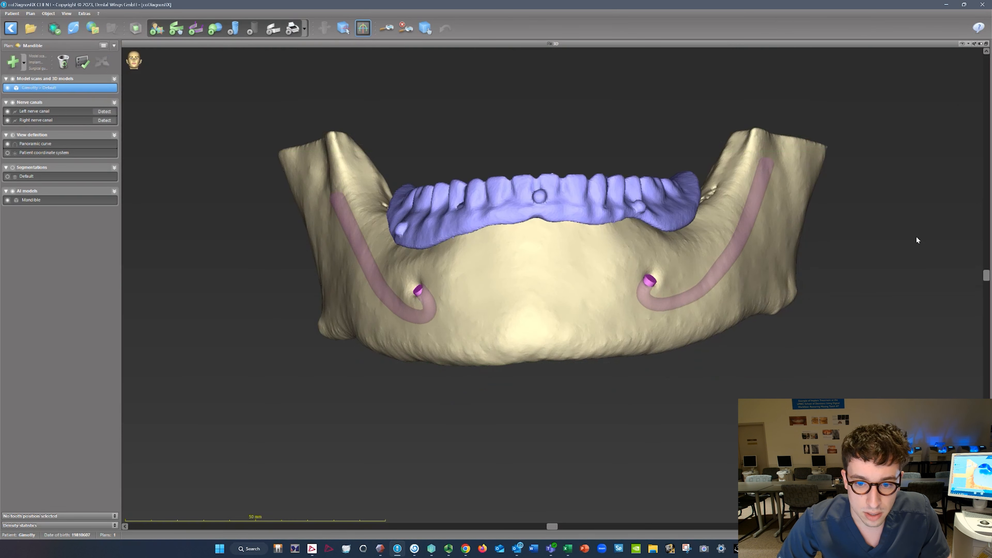
left_click_drag(985, 277, 917, 297)
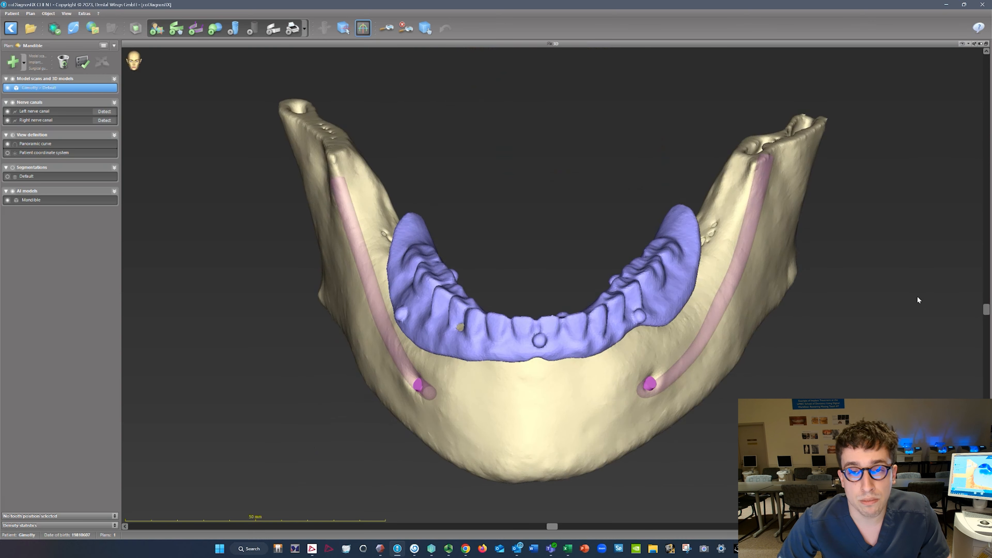